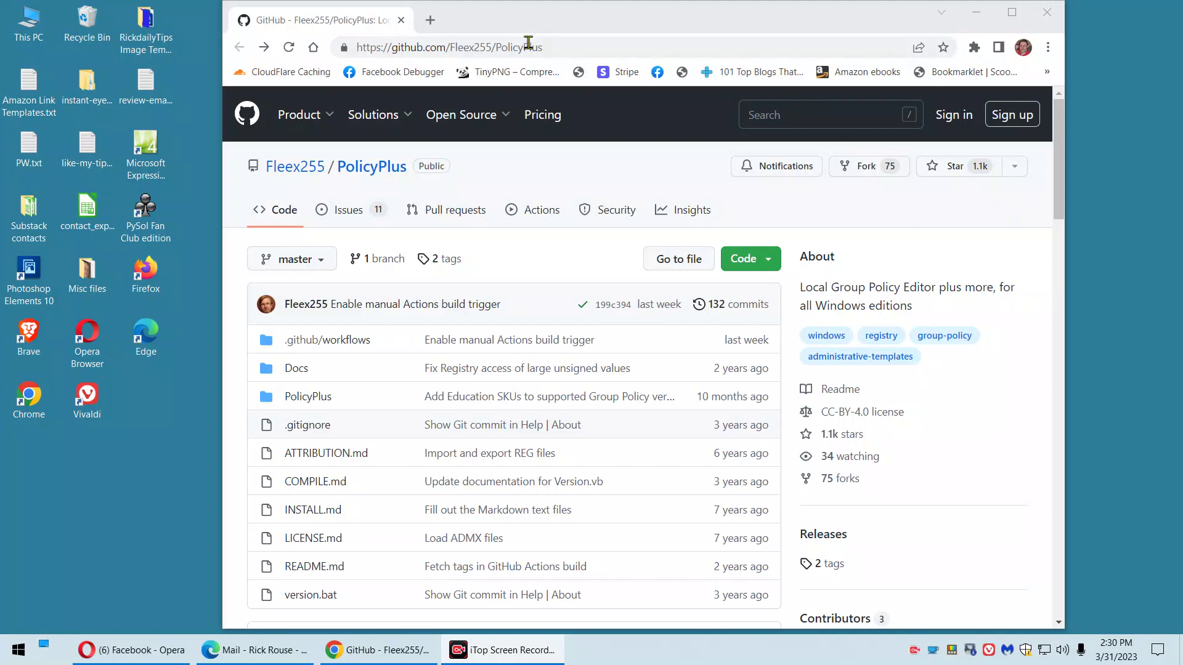
Step: Select the repository URL, then scroll the PolicyPlus README down to its Download section
drag(553, 48, 344, 48)
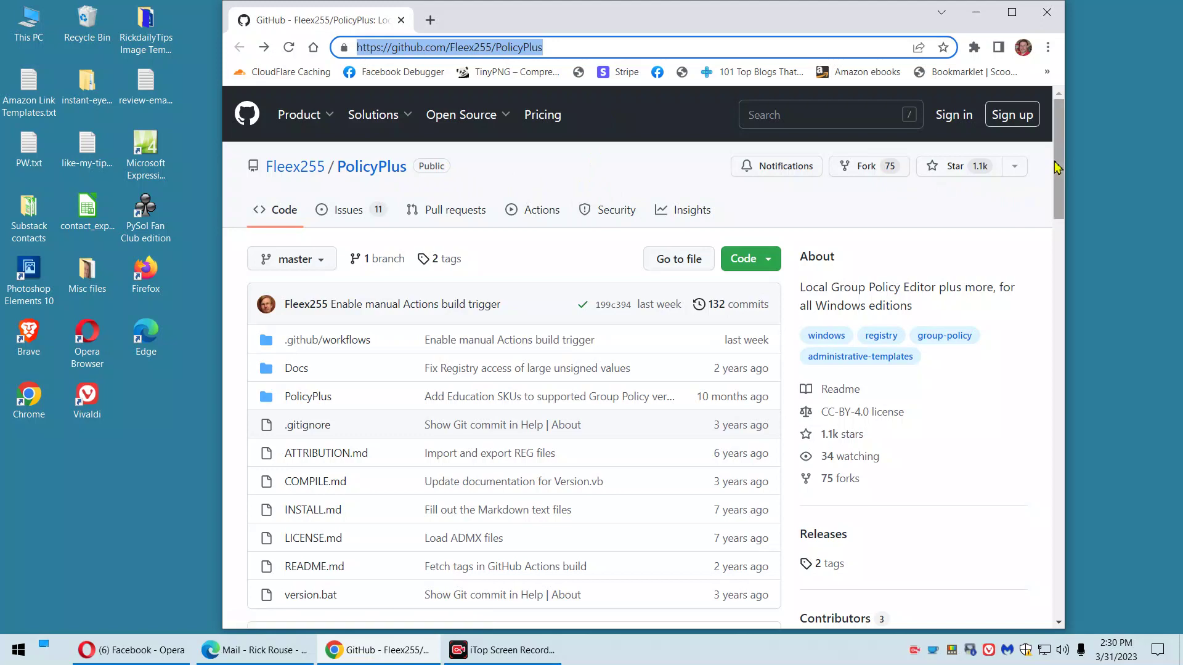
drag(1056, 165, 1075, 289)
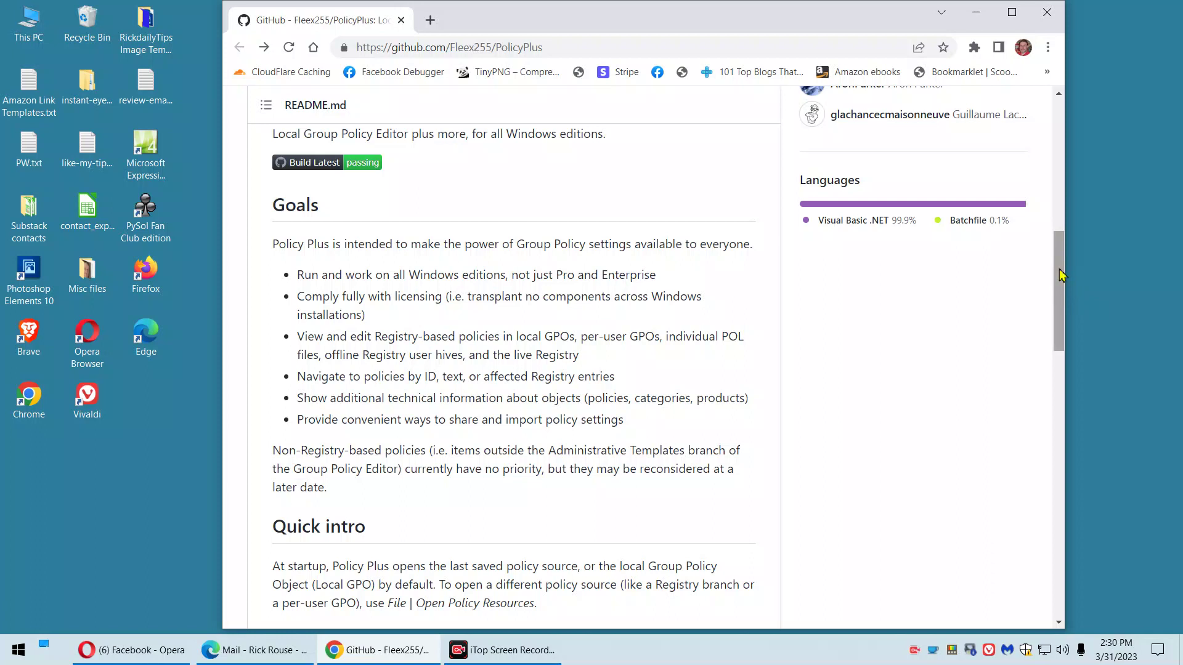
drag(1061, 276, 1094, 477)
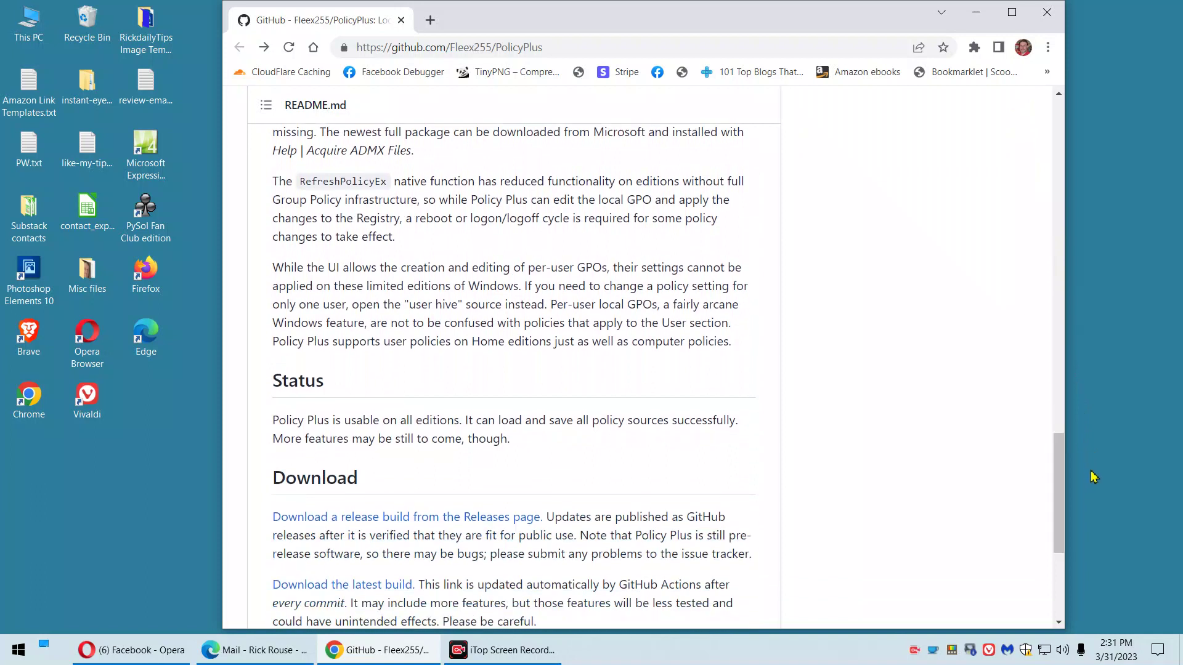
drag(1064, 430, 1062, 504)
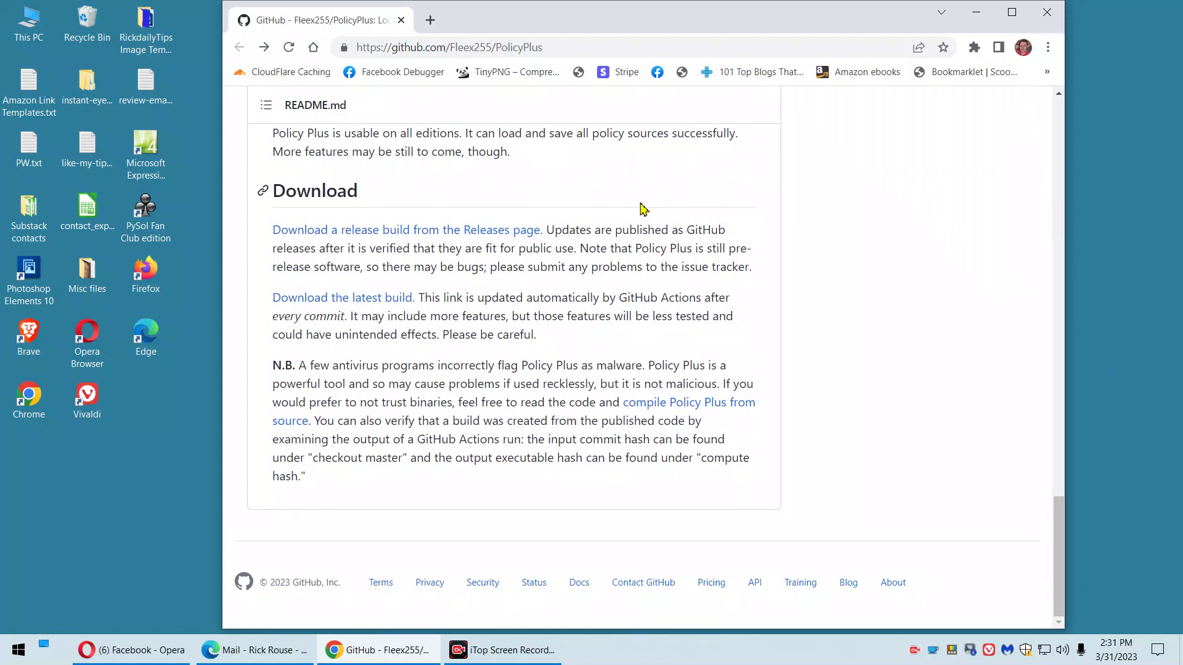
Step: Go to Releases, open the June 2021 snapshot, and download PolicyPlus.exe from its Assets
click(488, 239)
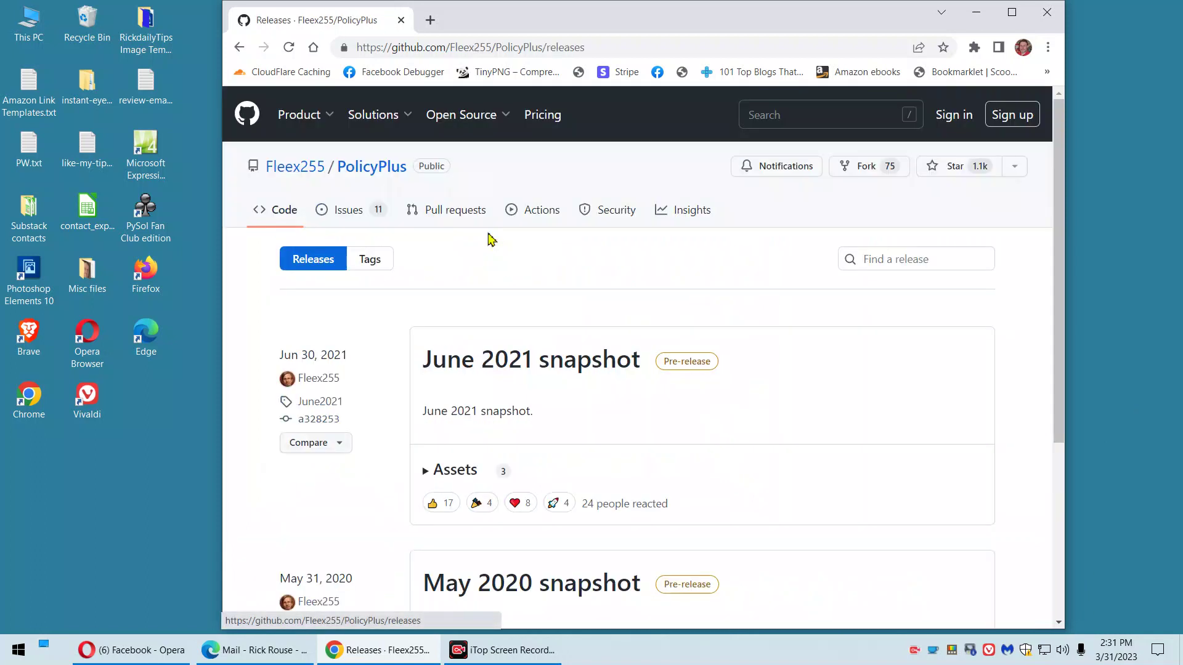
scroll(817, 323, down, 1)
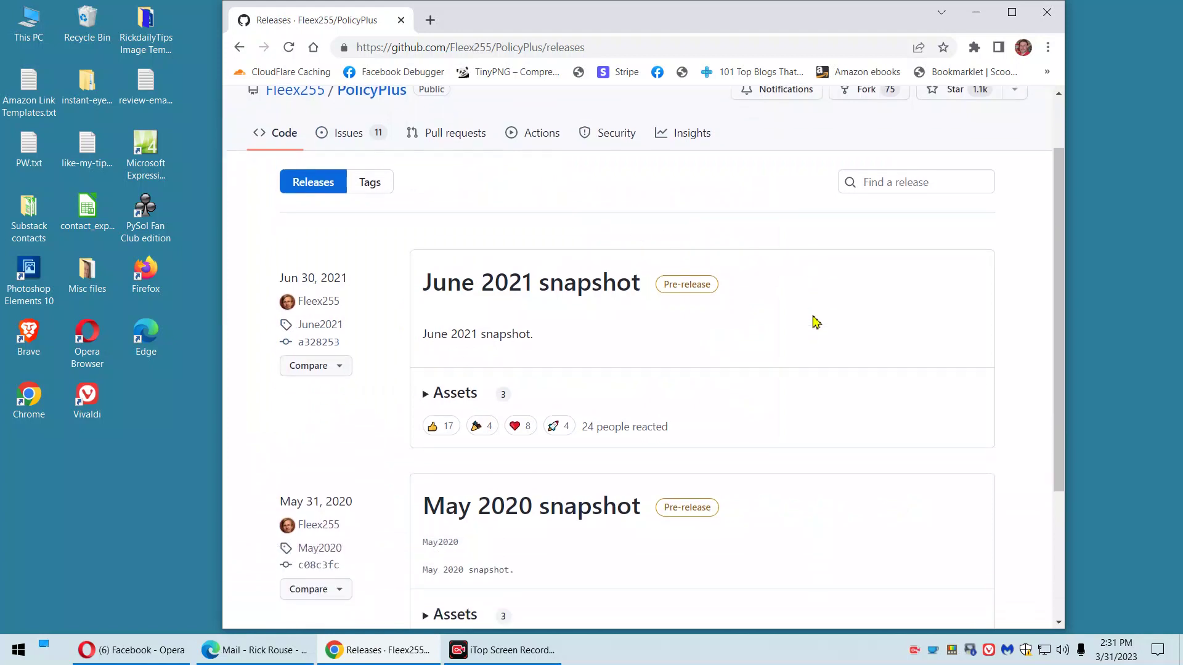
scroll(816, 323, down, 1)
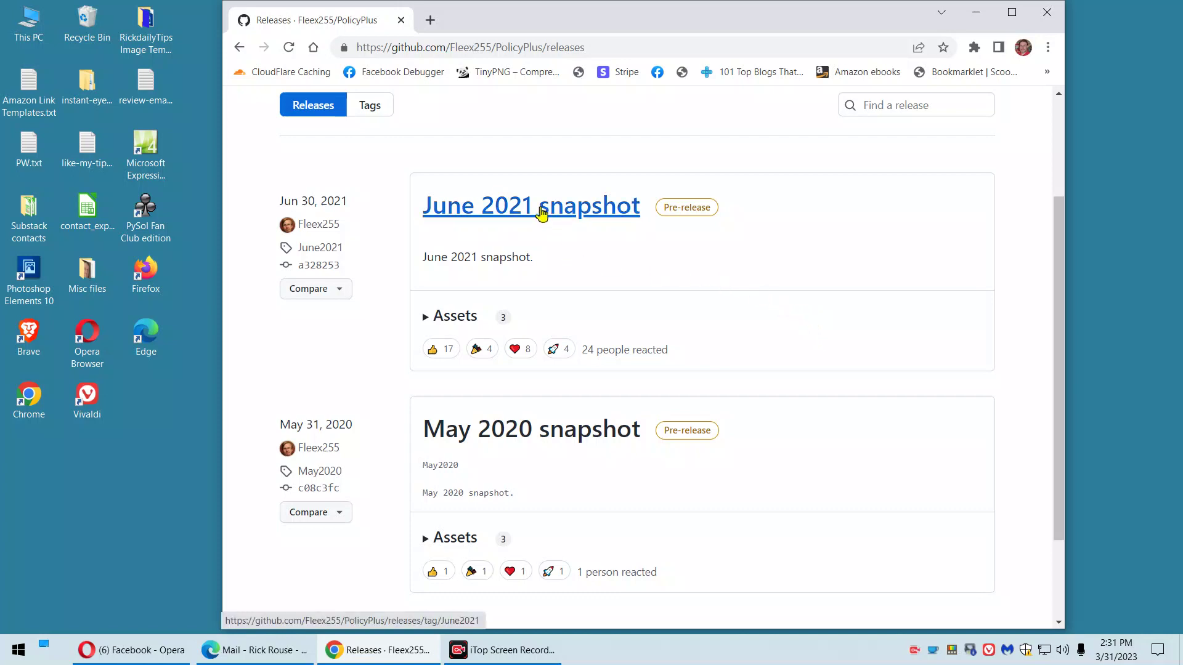
click(542, 214)
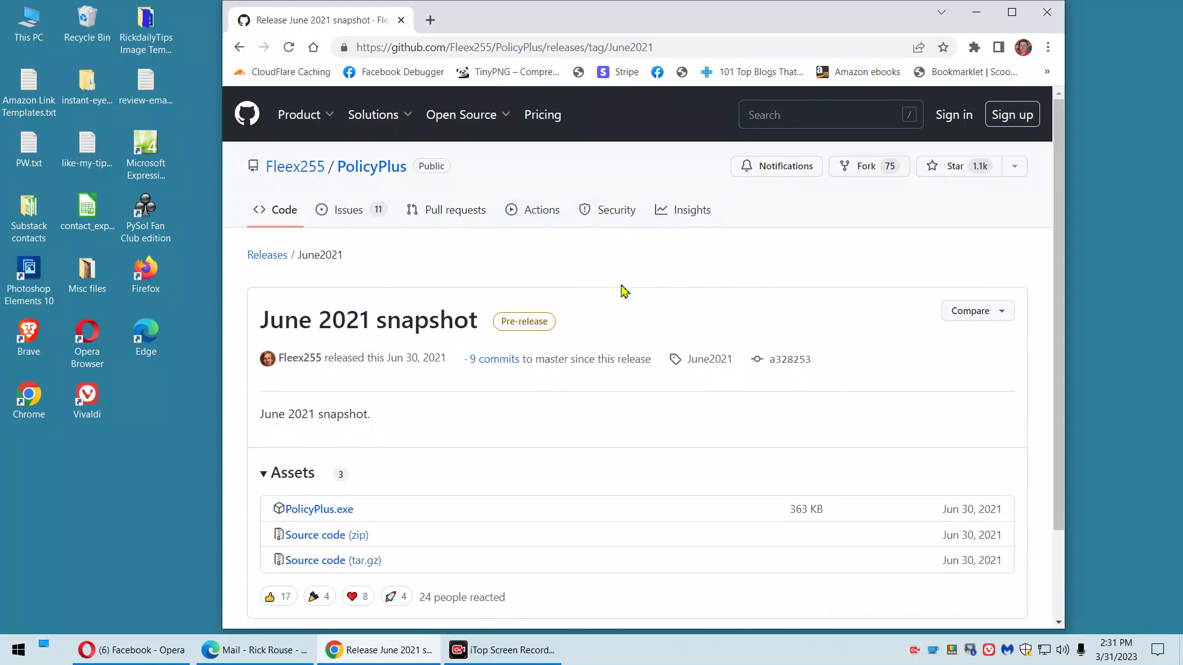
scroll(622, 291, down, 2)
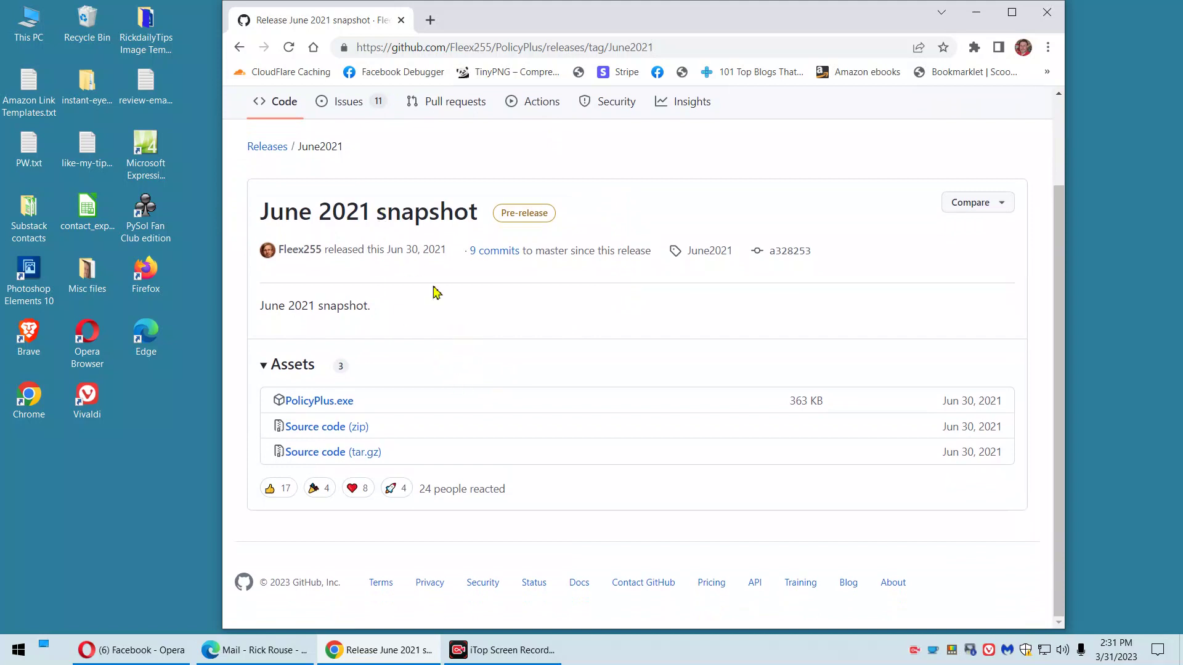
click(323, 408)
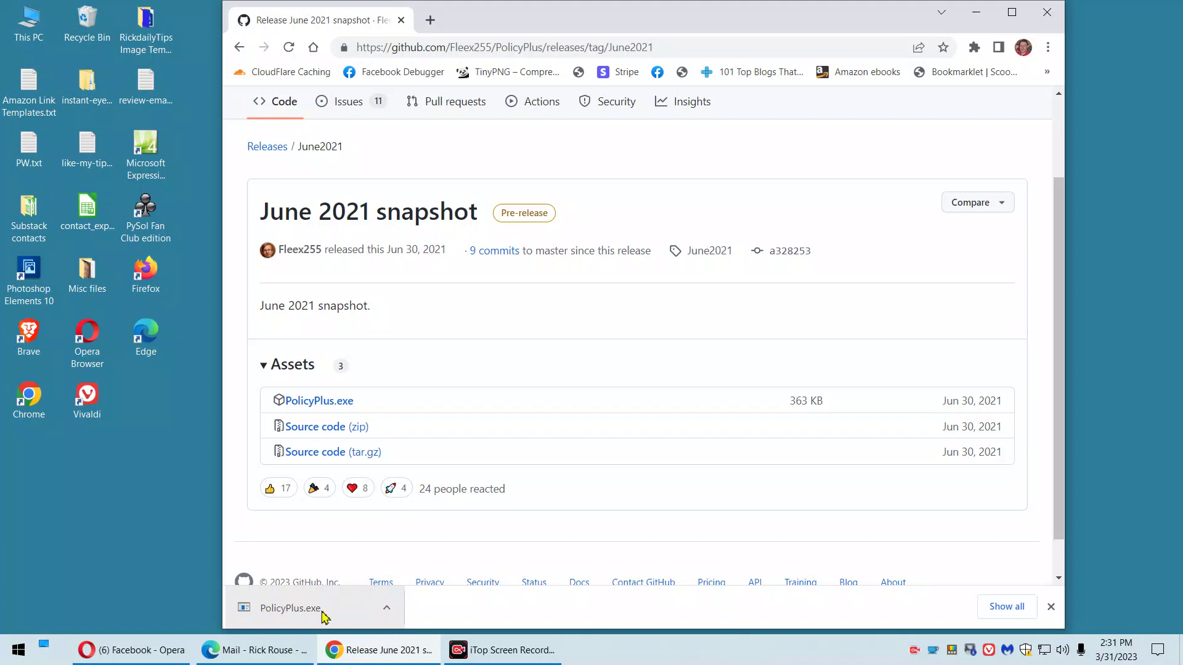
Step: Move the downloaded PolicyPlus.exe onto the desktop and run it as administrator
drag(321, 614, 52, 482)
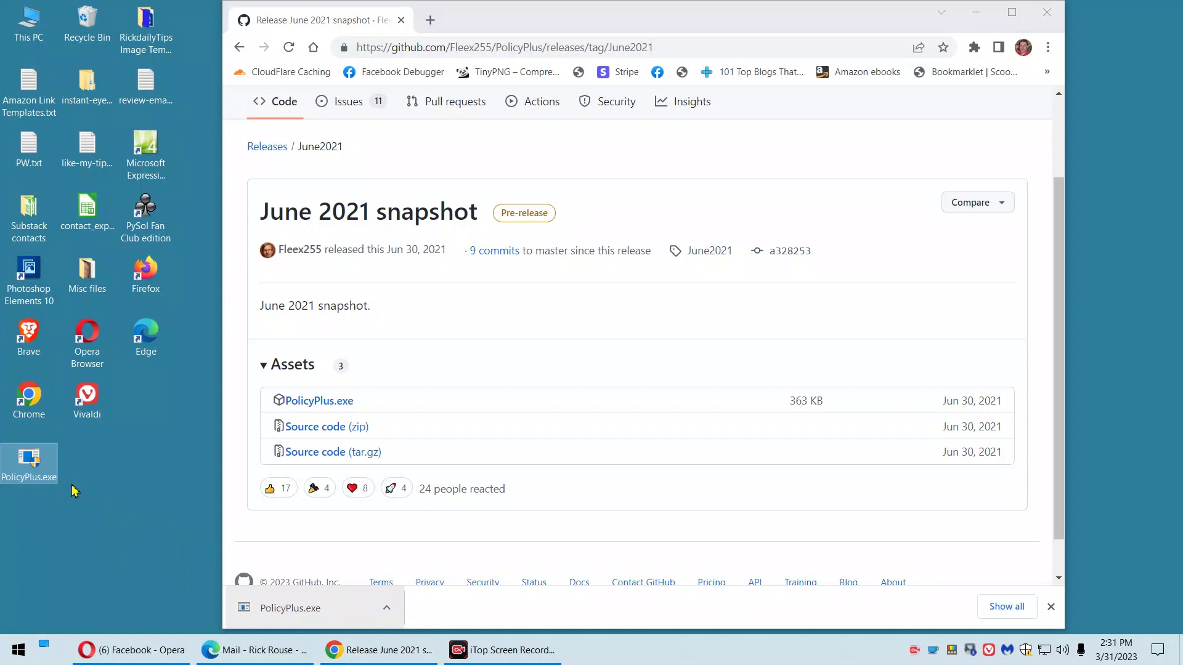
mouse_move(45, 468)
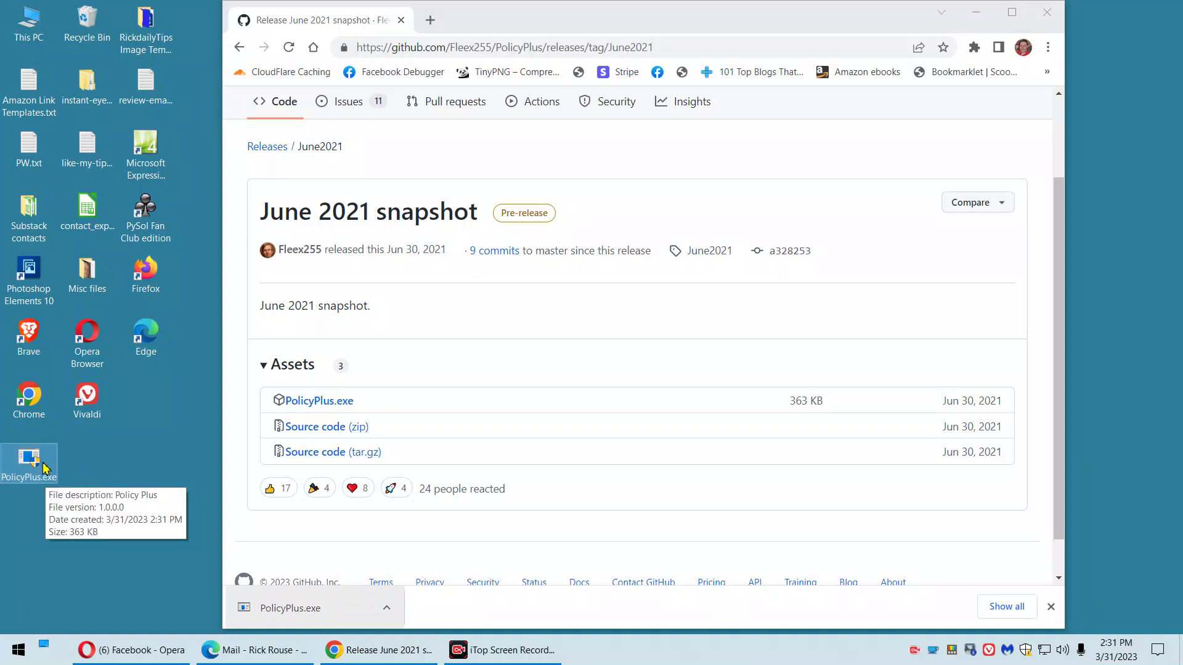
right_click(42, 467)
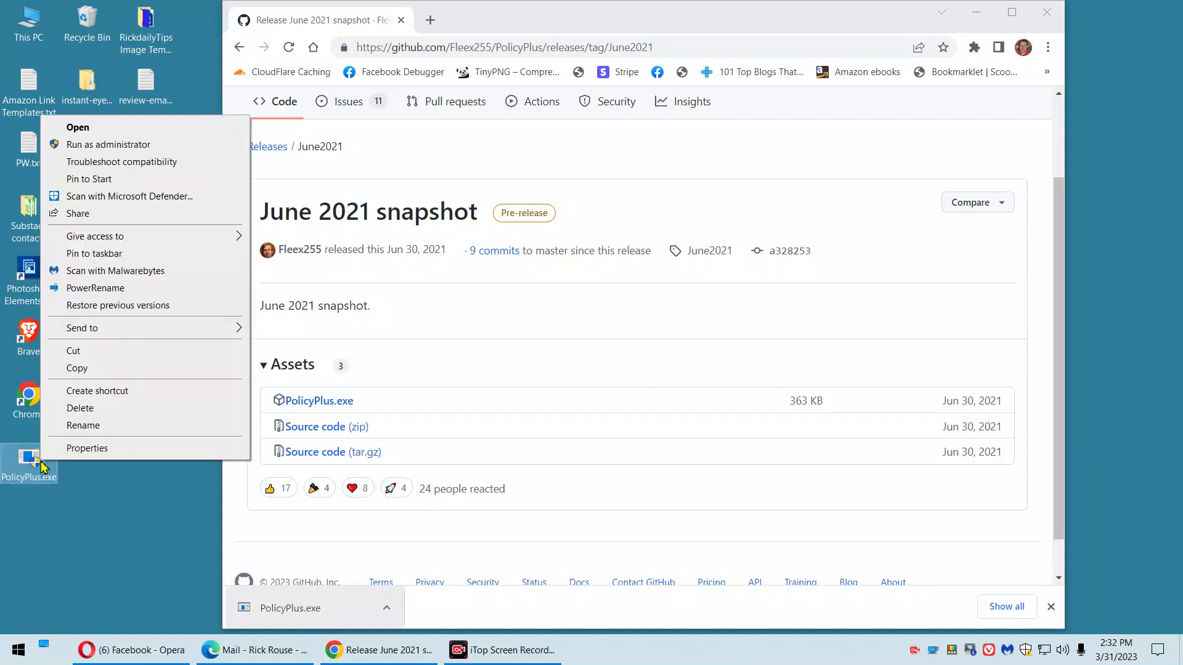
click(137, 145)
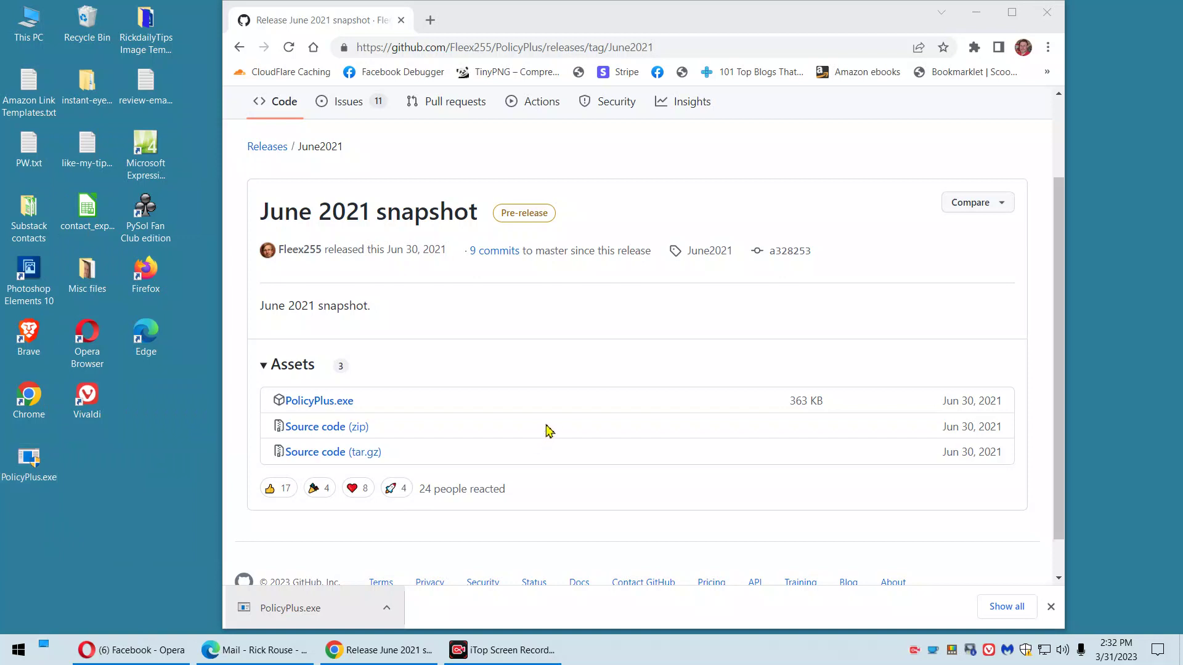
scroll(546, 434, down, 1)
scroll(547, 433, up, 3)
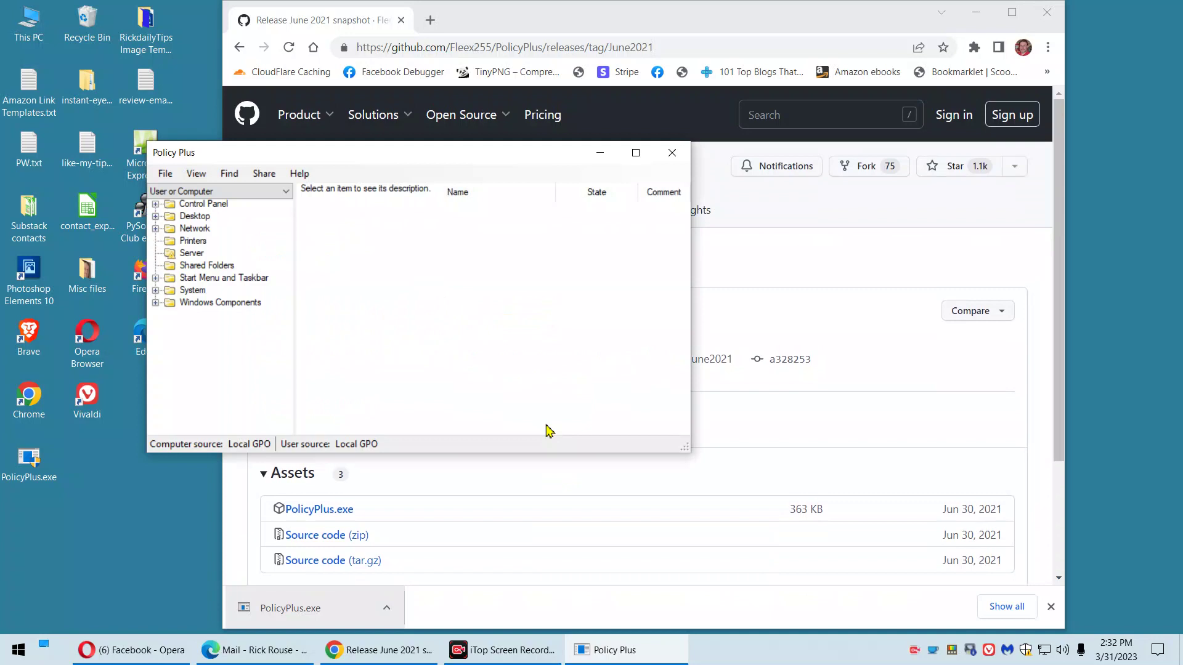
Step: Enlarge the Policy Plus window and browse Control Panel's Personalization policies, then collapse Control Panel
drag(525, 453, 523, 596)
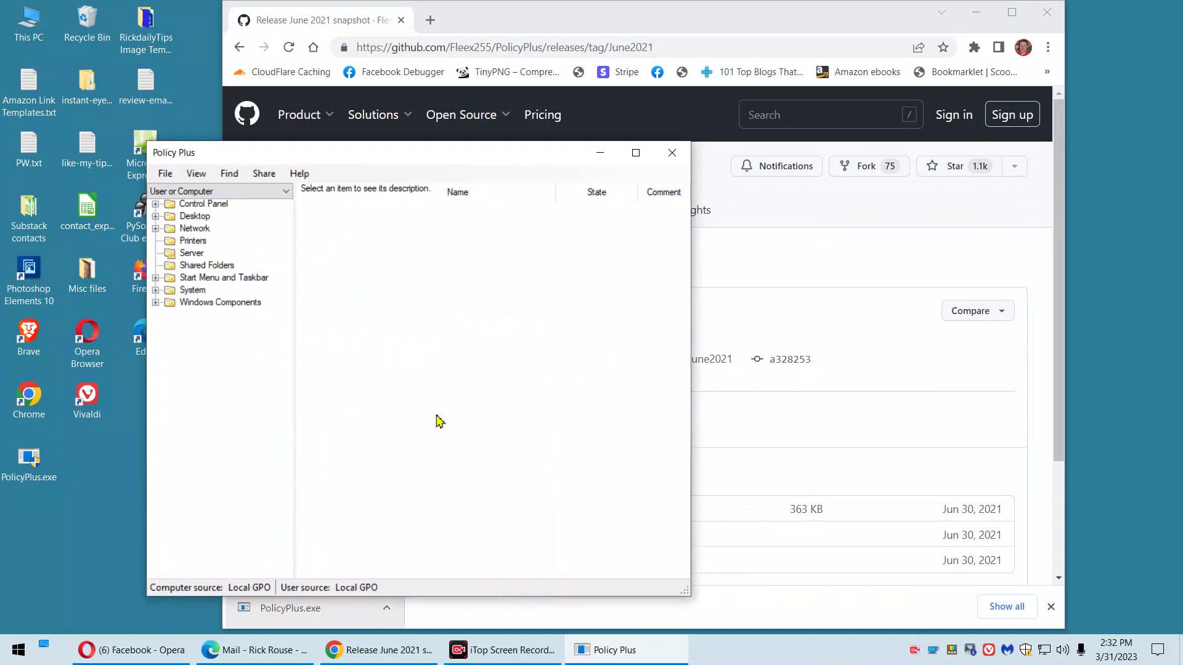
click(156, 204)
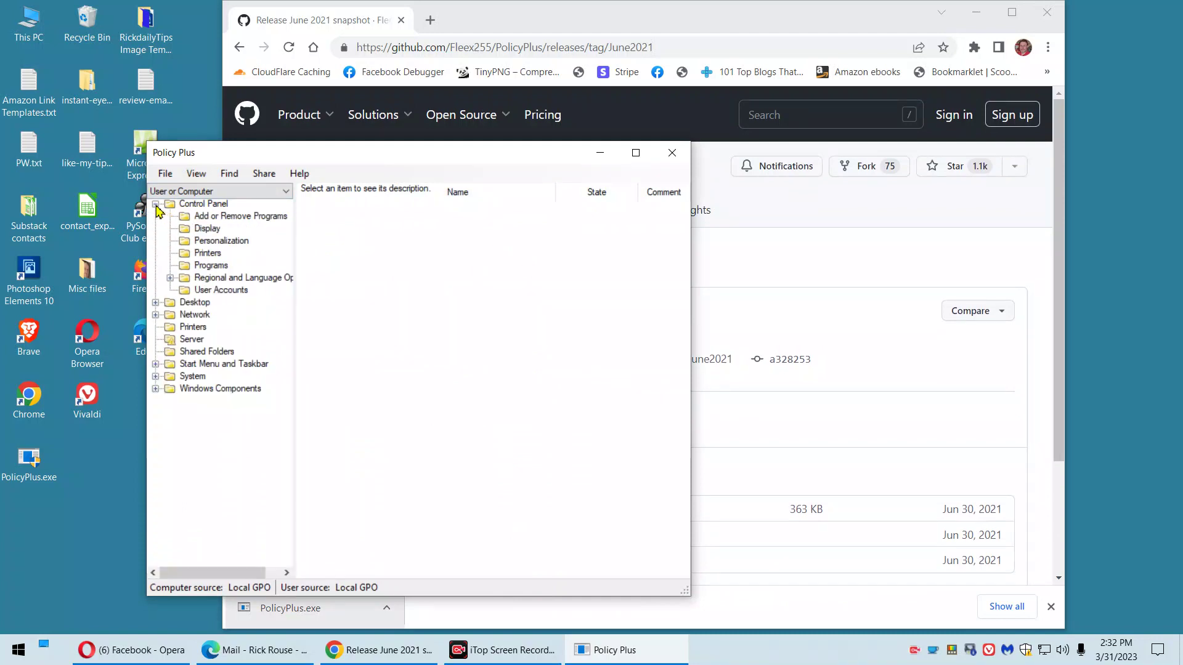
click(207, 244)
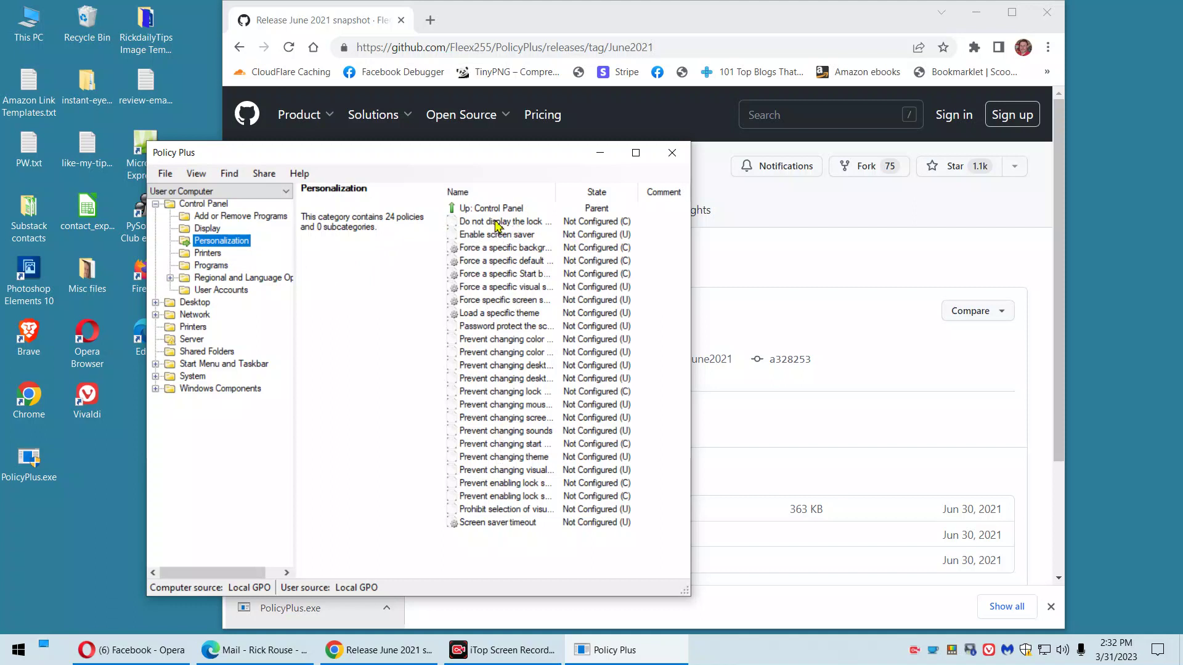
click(156, 204)
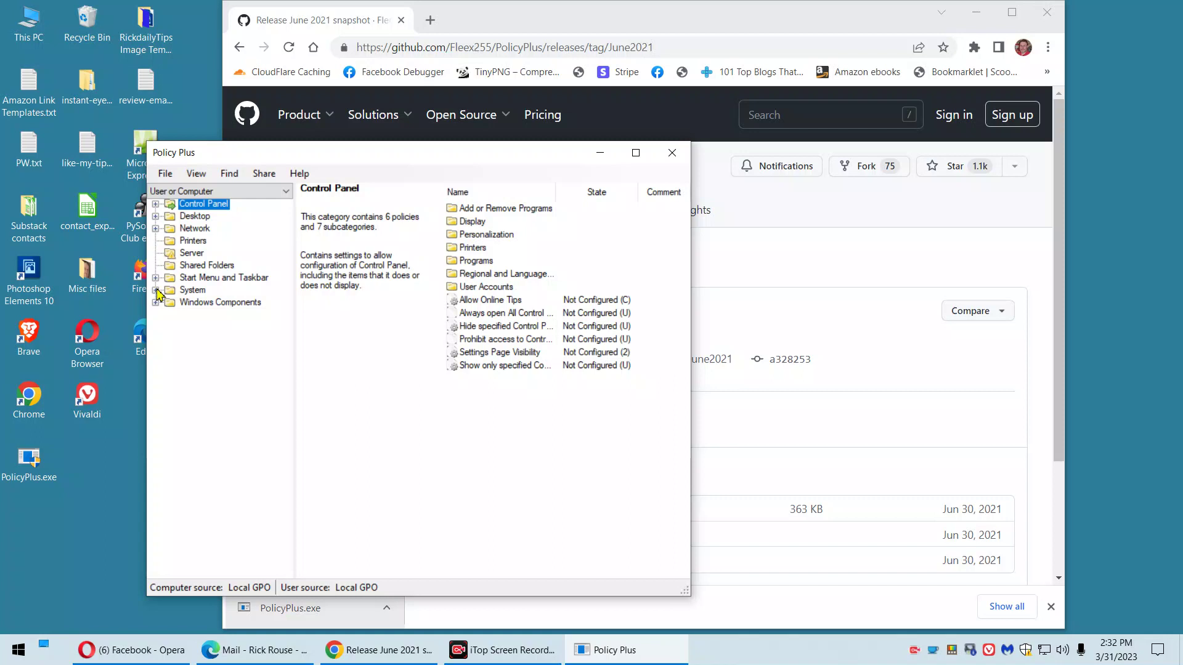
Step: Expand System and its Distributed COM, Filesystem, Group Policy and iSCSI subcategories
click(156, 290)
scroll(239, 276, down, 4)
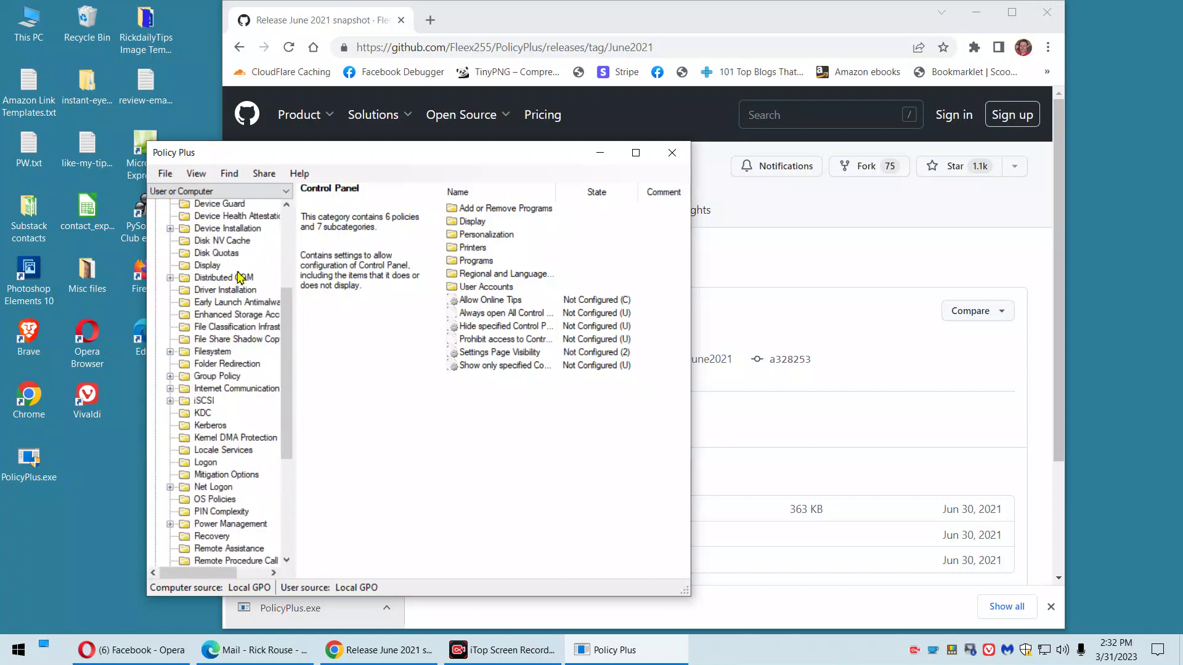
scroll(239, 275, down, 4)
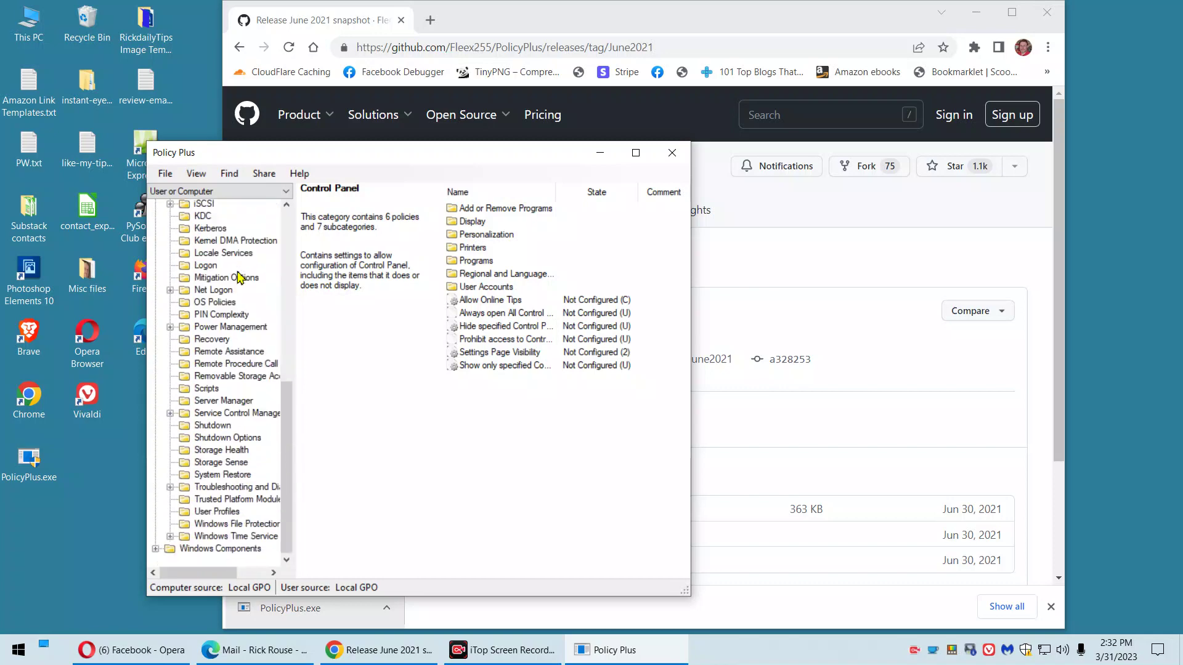
scroll(239, 276, up, 5)
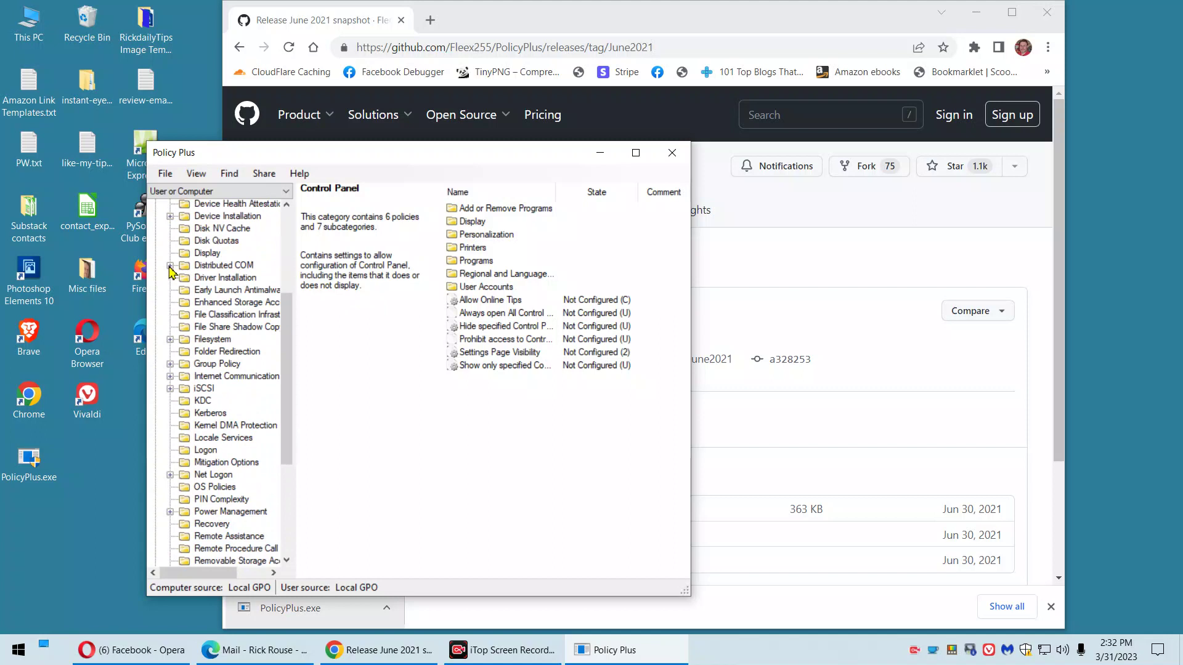
click(170, 265)
click(171, 351)
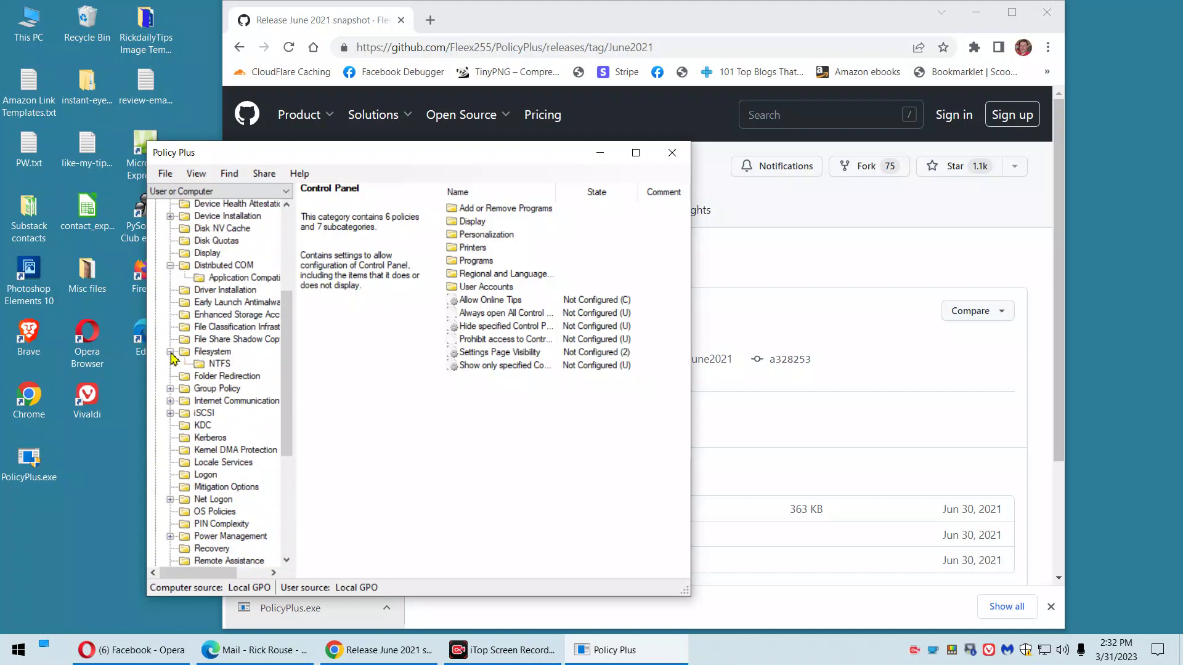
click(170, 389)
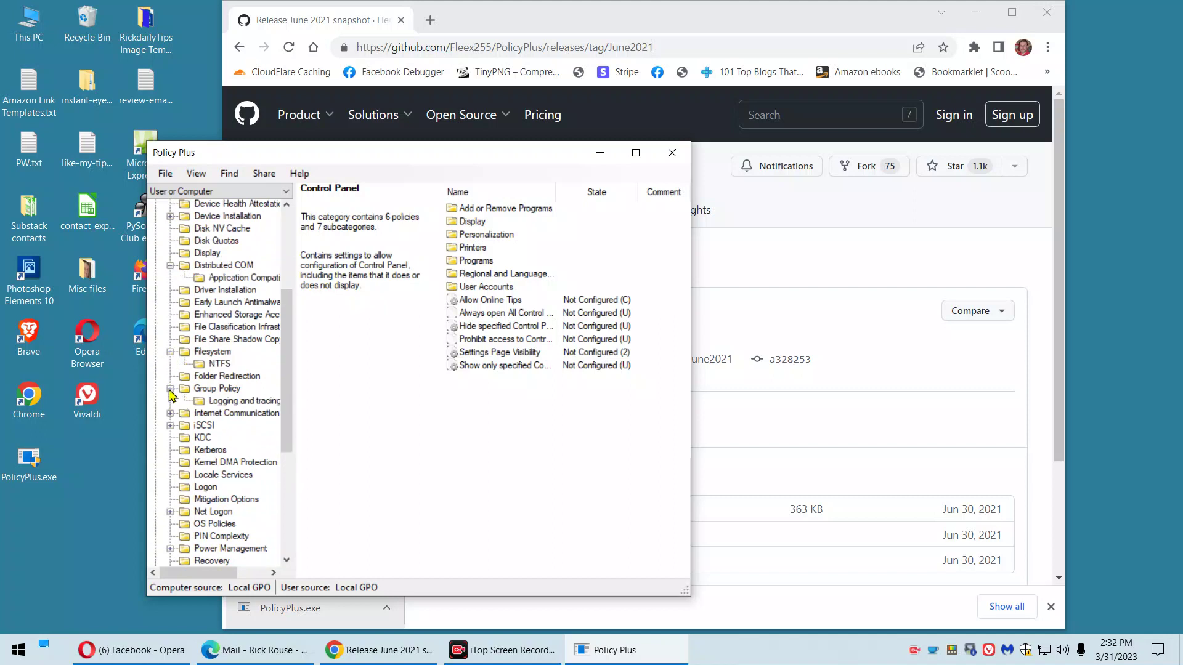
click(170, 425)
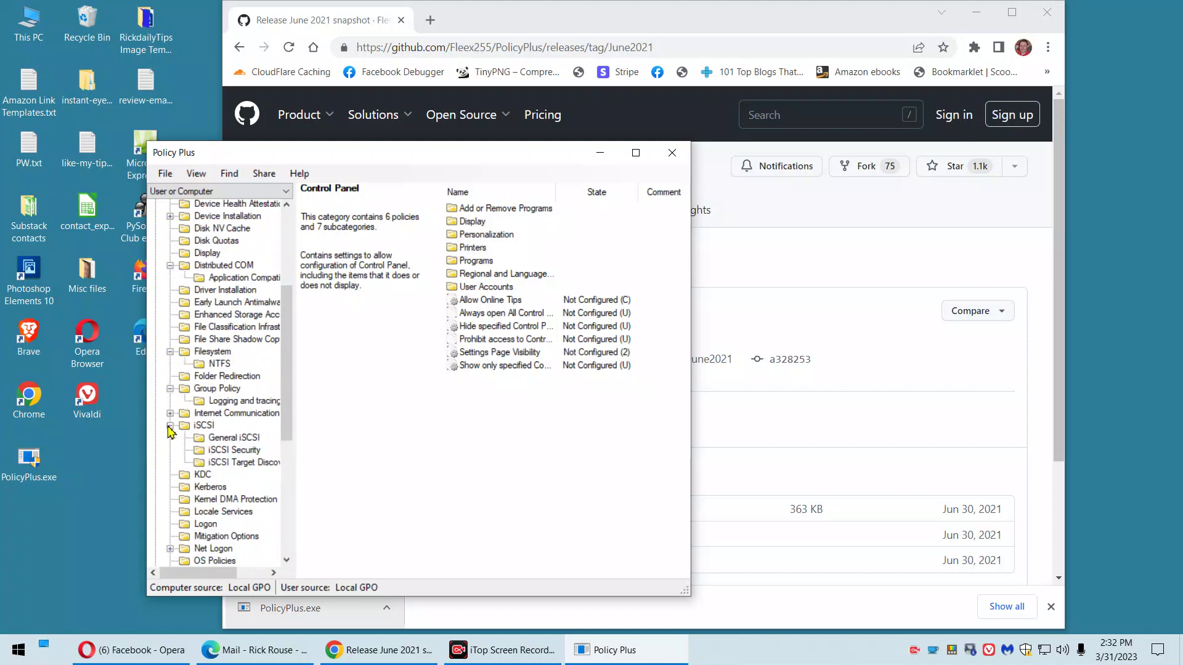
Step: Save the user and computer policies from the File menu and acknowledge the success message
click(165, 175)
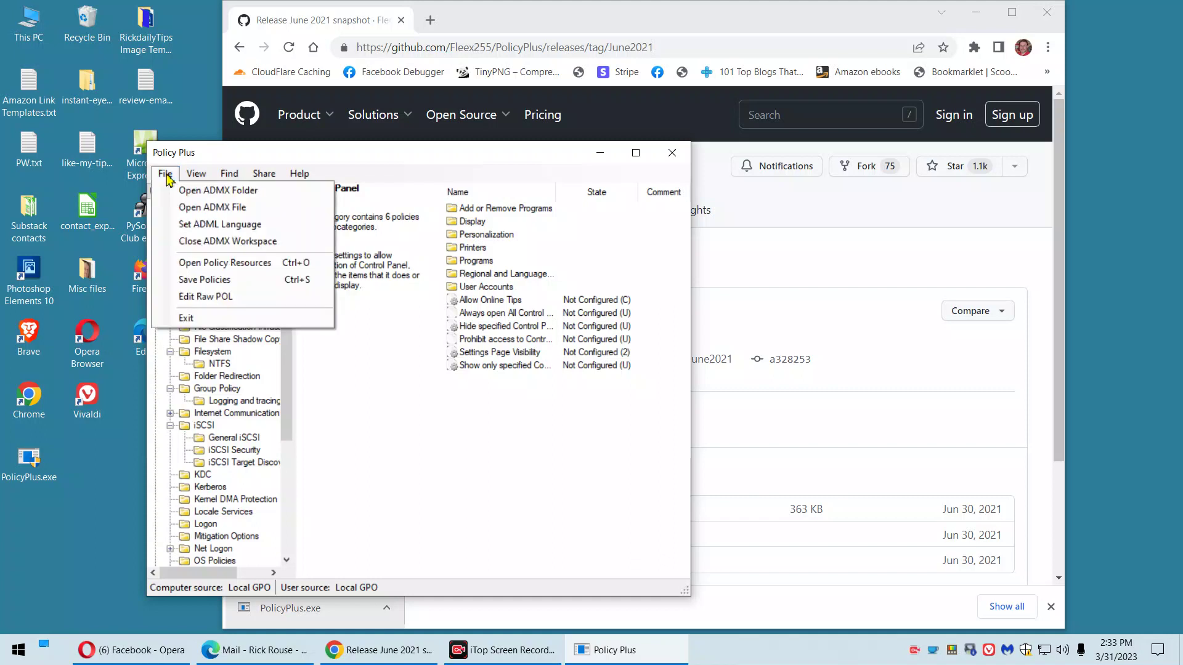
click(205, 280)
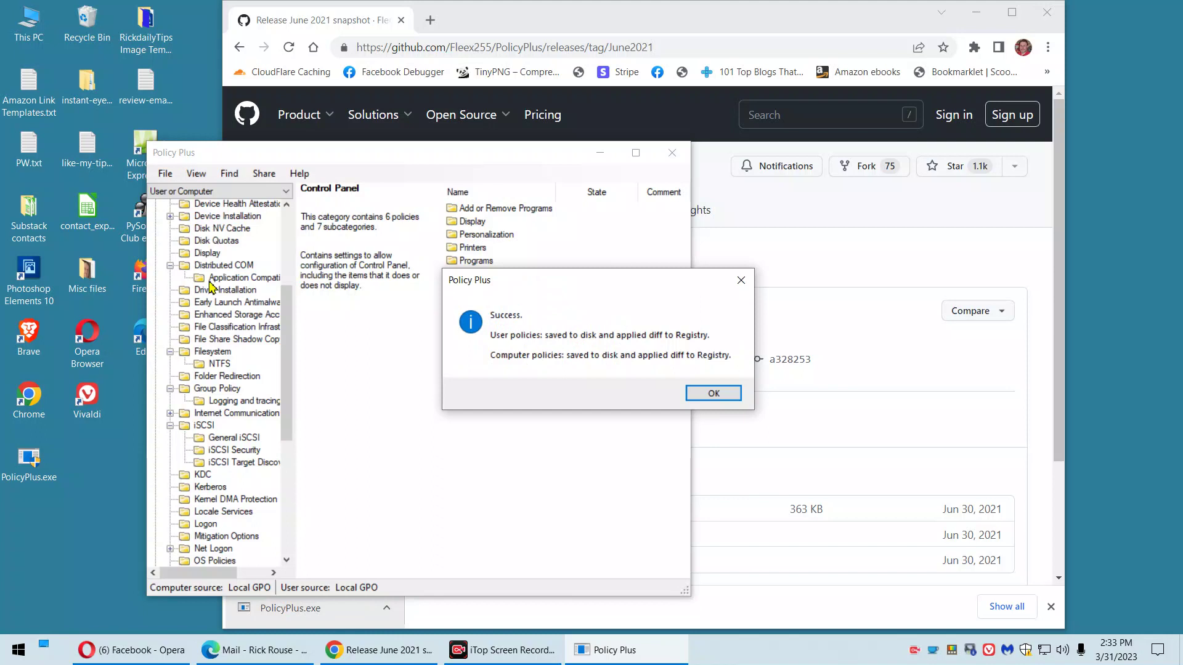
click(712, 395)
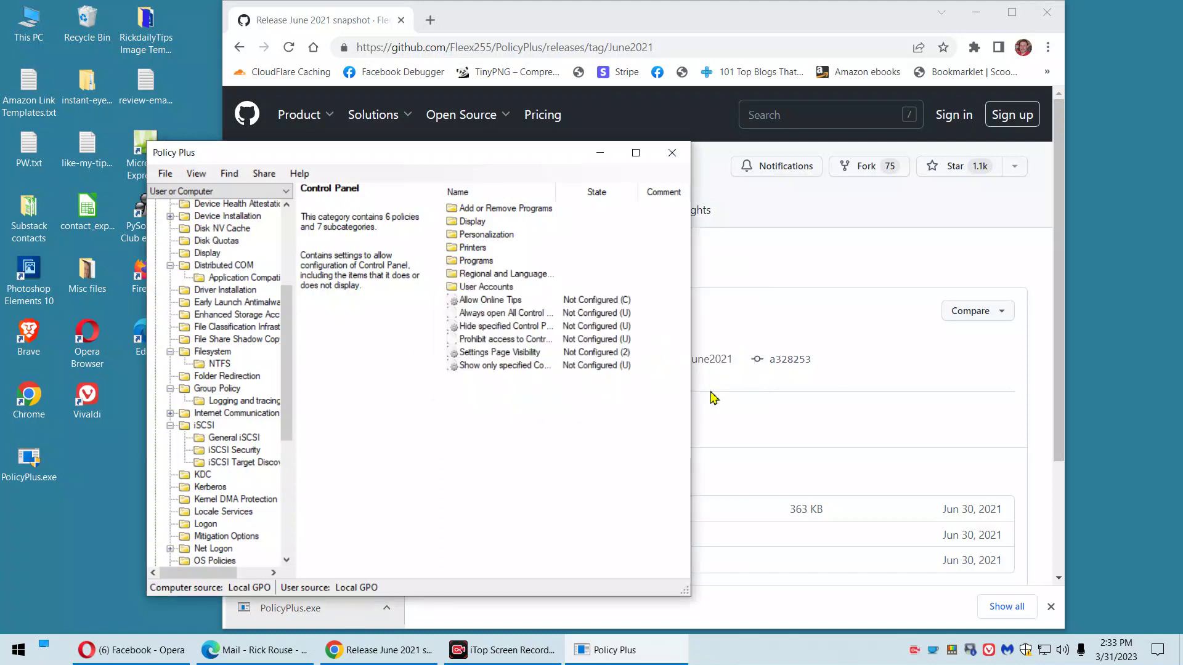
Step: Close the Policy Plus window
click(673, 154)
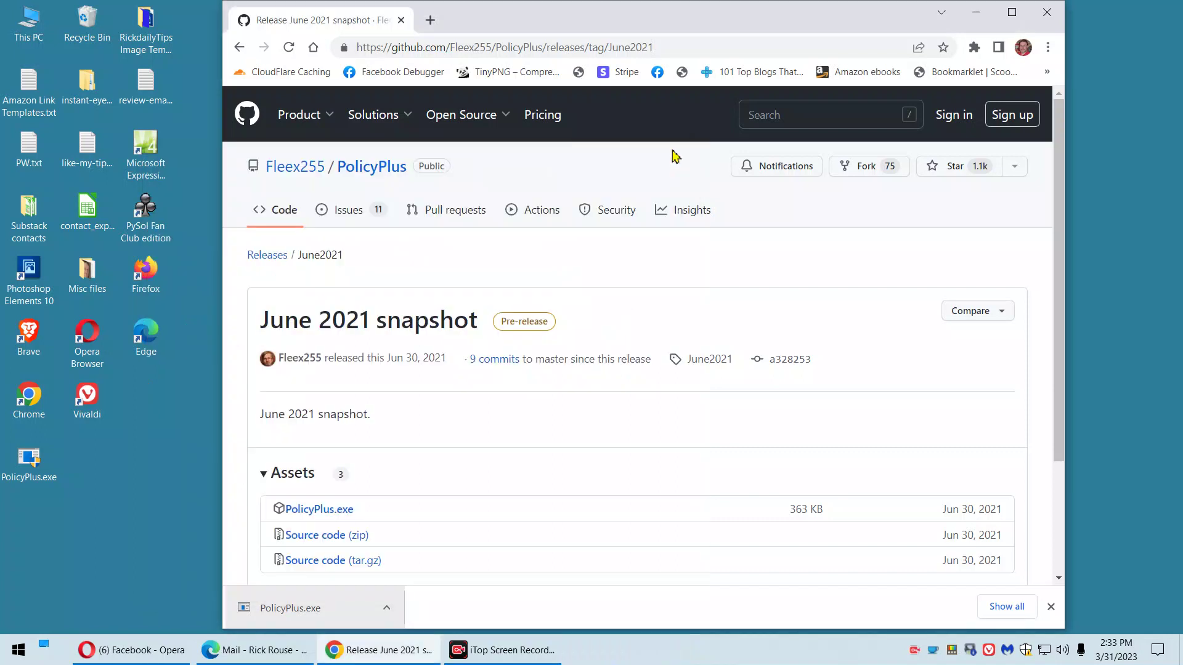